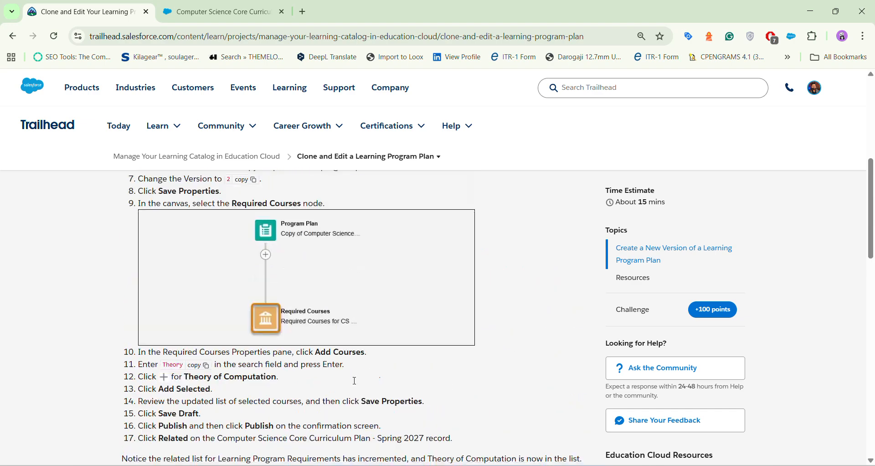
Step: Launch the hands-on org from the Verify Step section and close the old Computer Science Core Curriculum Plan browser tab
scroll(356, 386, "down", 7)
scroll(356, 385, "down", 3)
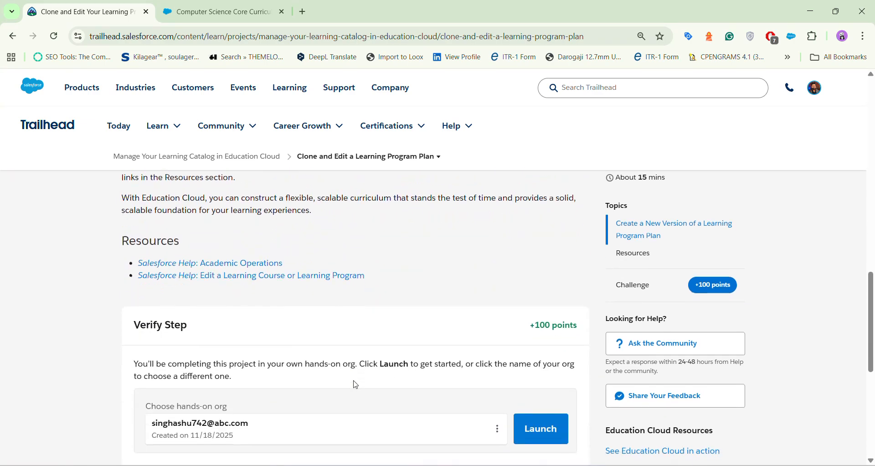
left_click(533, 428)
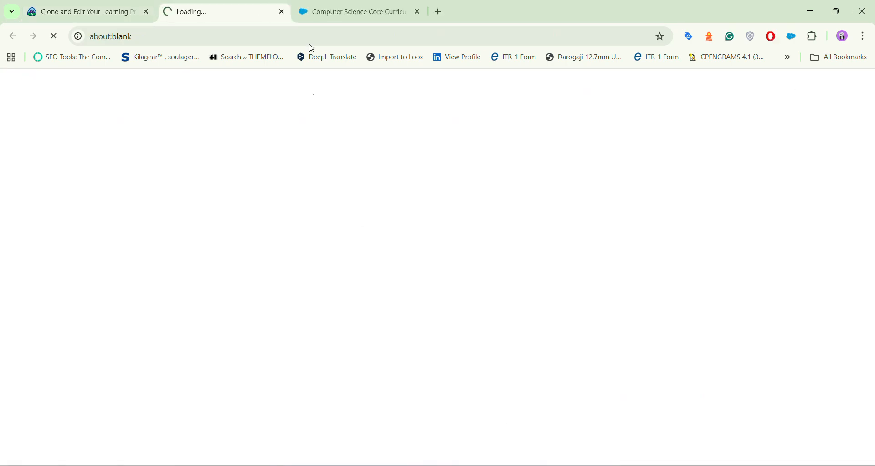
left_click(314, 14)
right_click(315, 18)
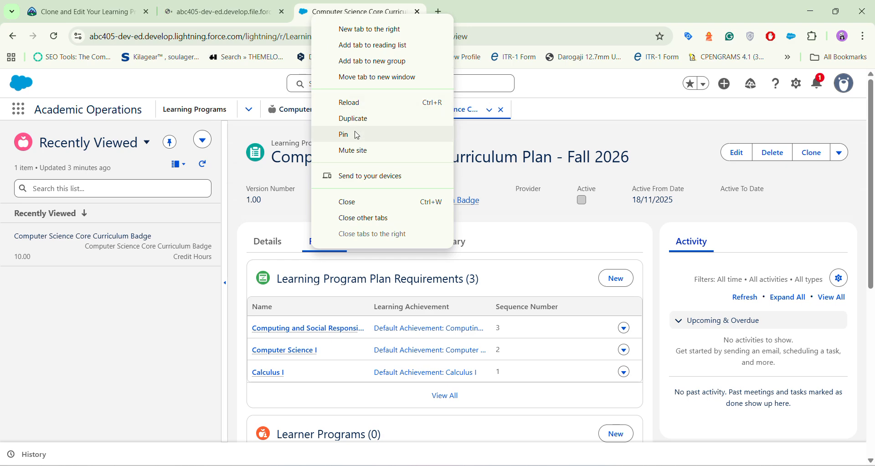
left_click(345, 201)
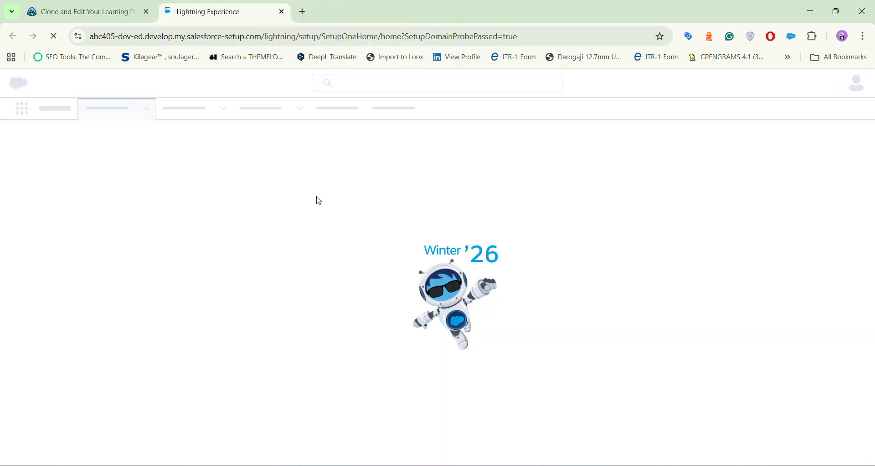
Step: Review the Trailhead instructions, return to the launched org and open the Academic Operations app
left_click(89, 4)
scroll(318, 286, "up", 15)
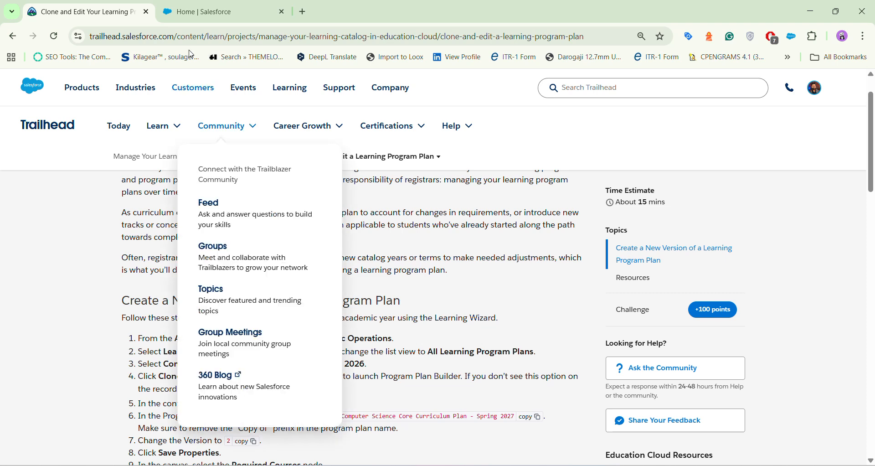
left_click(215, 12)
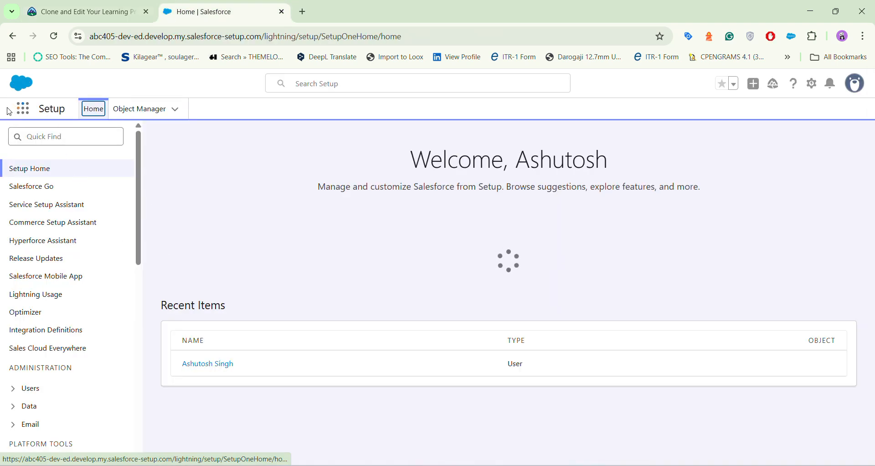
left_click(23, 109)
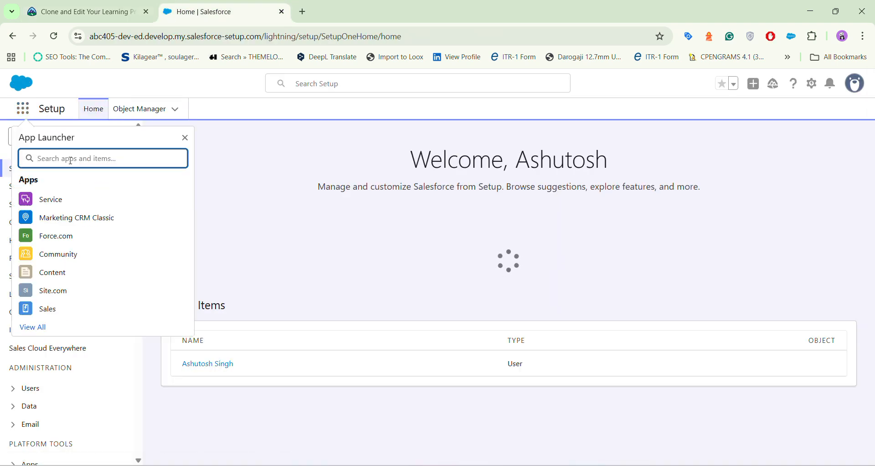
type("ac")
left_click(78, 197)
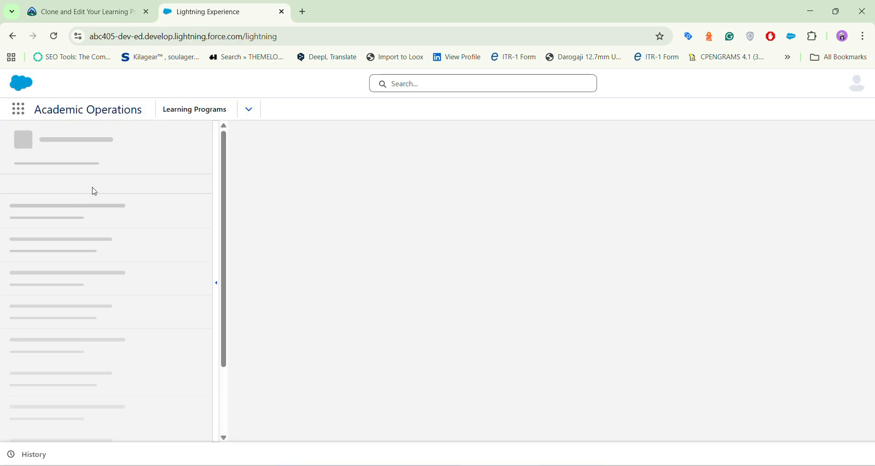
Step: Switch the app navigation to Learning Program Plans and close the two open Computer Science record tabs
left_click(248, 110)
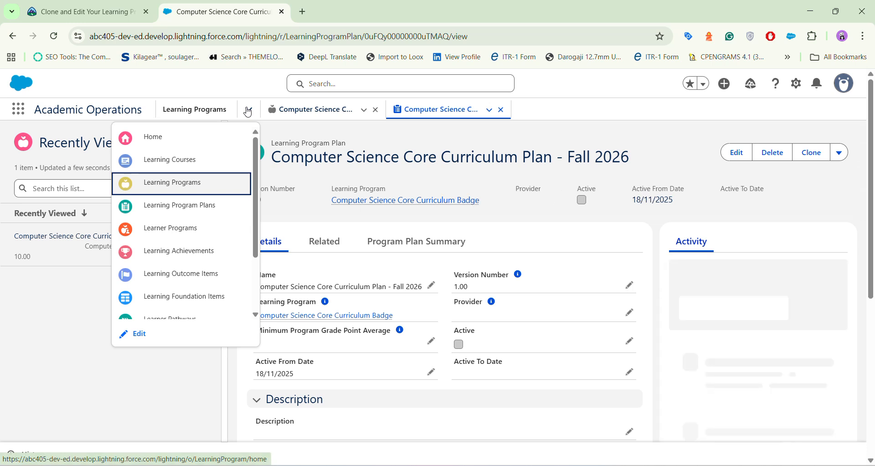
left_click(220, 206)
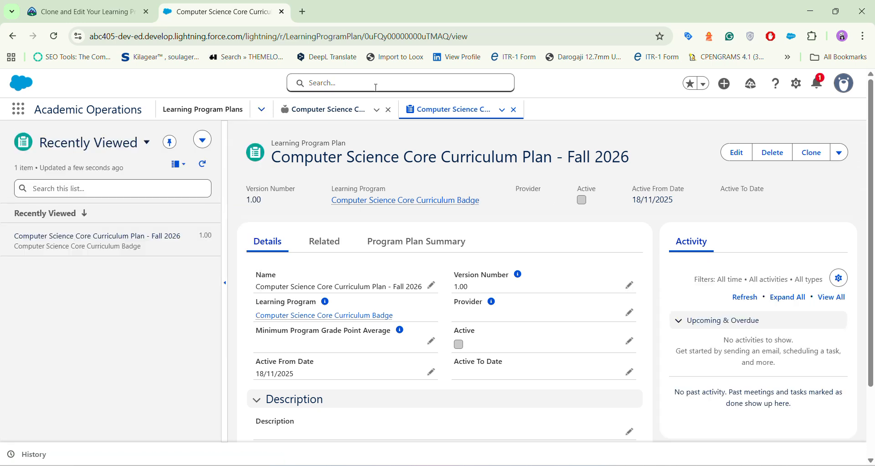
left_click(389, 111)
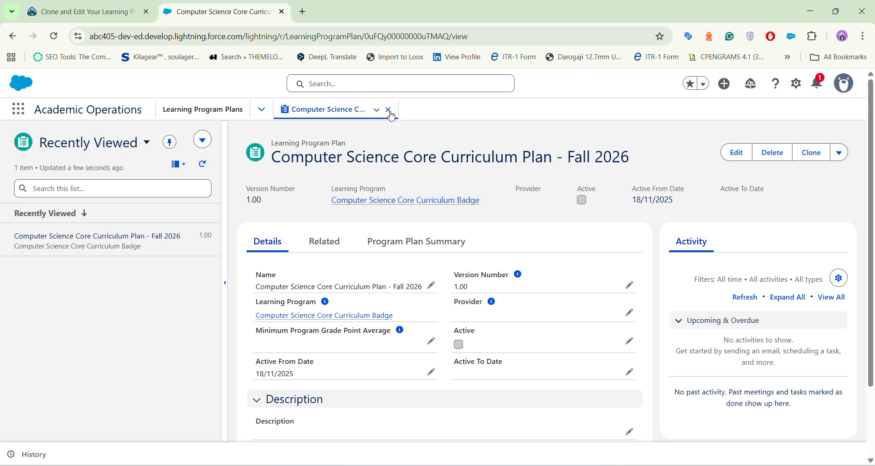
left_click(389, 111)
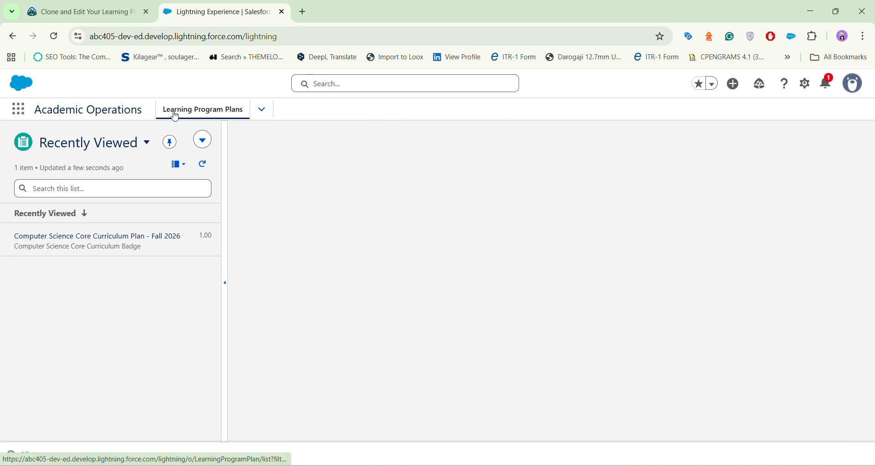
Step: Open the Computer Science Core Curriculum Plan - Fall 2026 record from the Learning Program Plans list
left_click(258, 117)
left_click(201, 204)
left_click(90, 252)
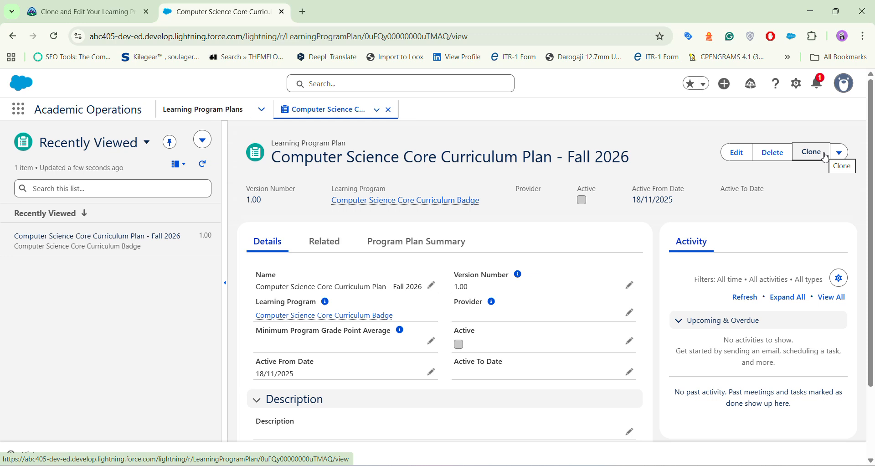
Step: Clone the Fall 2026 plan with Clone & Edit in Builder and confirm the cloning
left_click(827, 158)
left_click(841, 155)
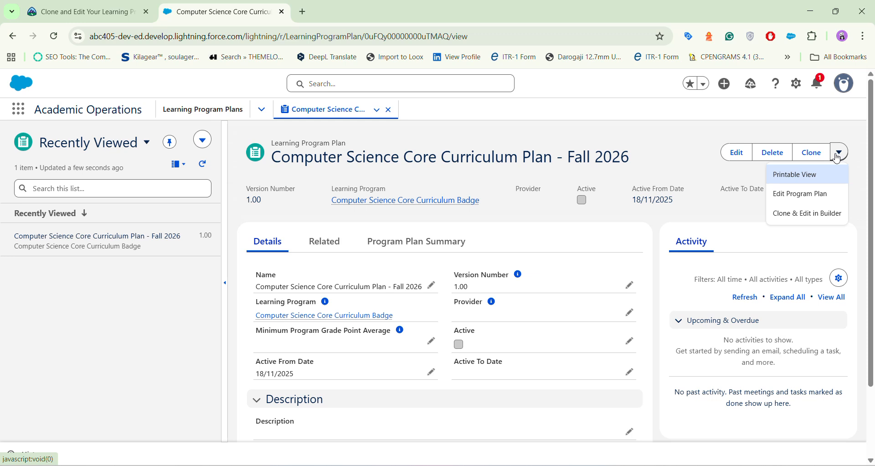
left_click(810, 222)
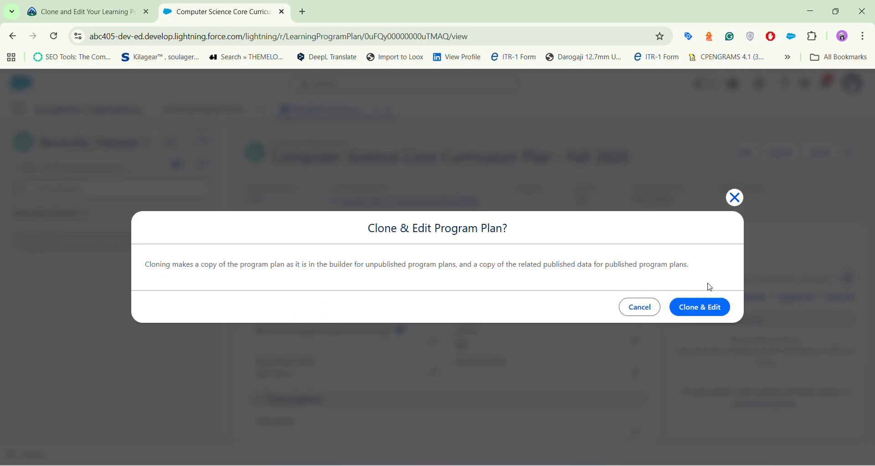
left_click(705, 307)
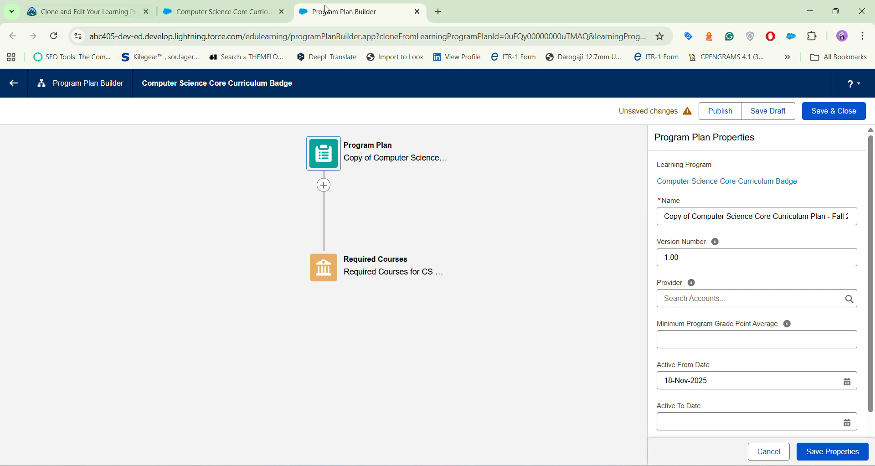
Step: Copy the new plan name from the Trailhead instructions and rename the cloned plan Computer Science Core Curriculum Plan - Spring 2027
left_click_drag(375, 19, 228, 15)
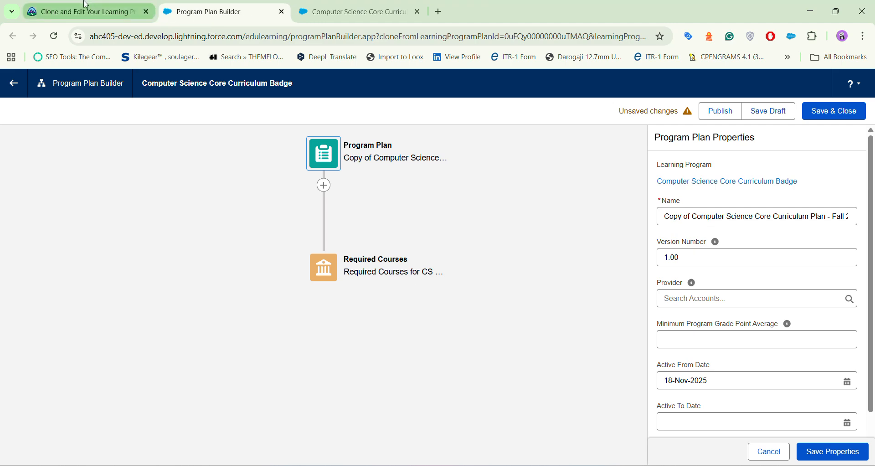
left_click(85, 5)
left_click(538, 417)
left_click(211, 10)
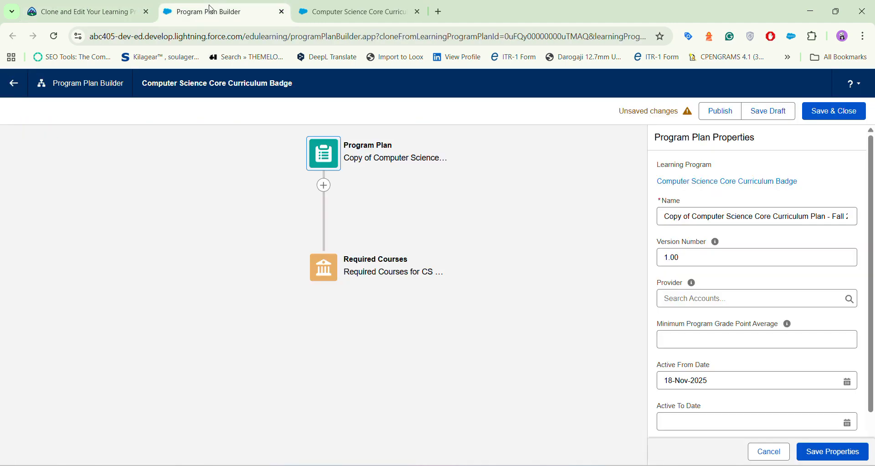
triple_click(689, 217)
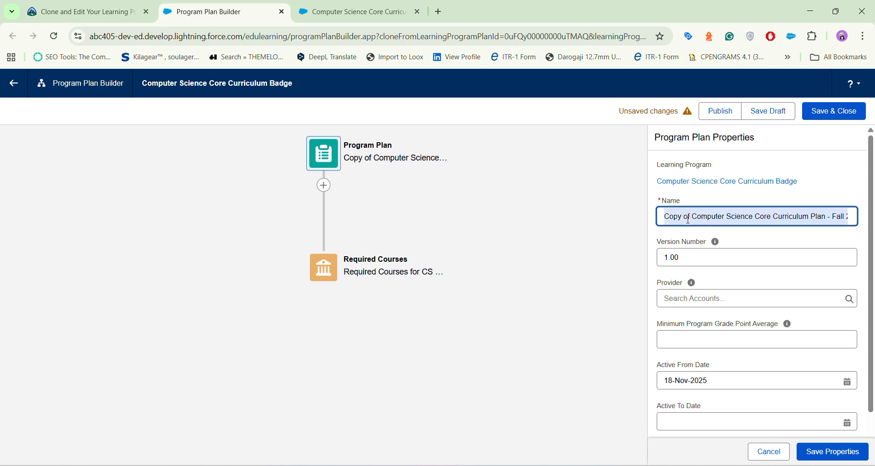
key("ctrl+v")
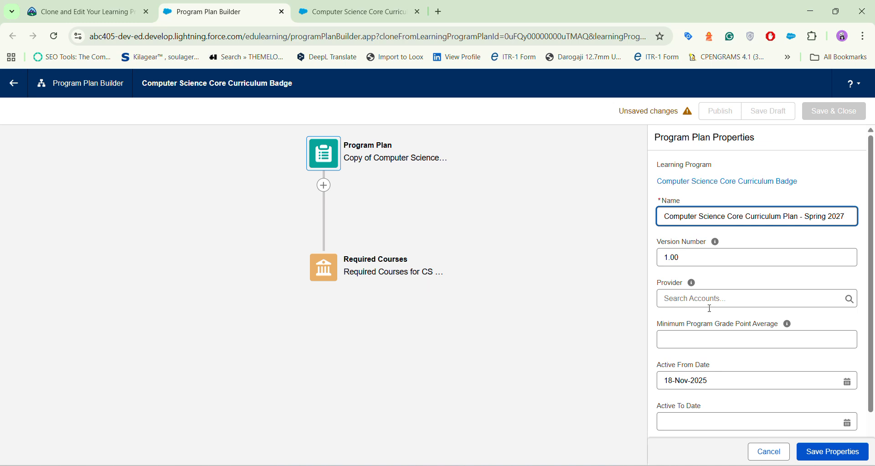
Step: Set the cloned plan's version number to 2 and save the program plan properties
left_click(725, 238)
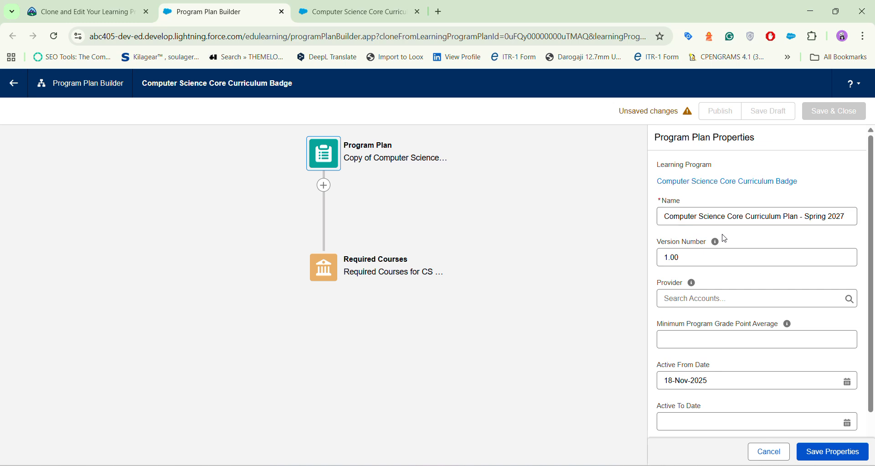
scroll(725, 237, "down", 1)
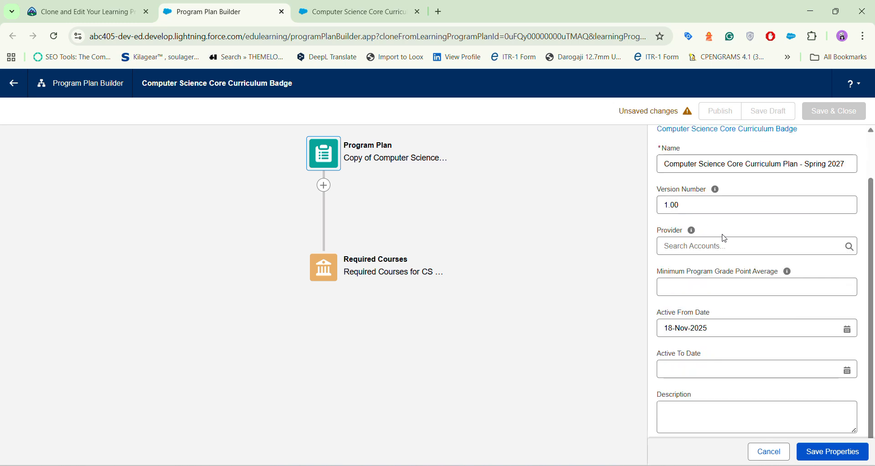
scroll(725, 238, "up", 1)
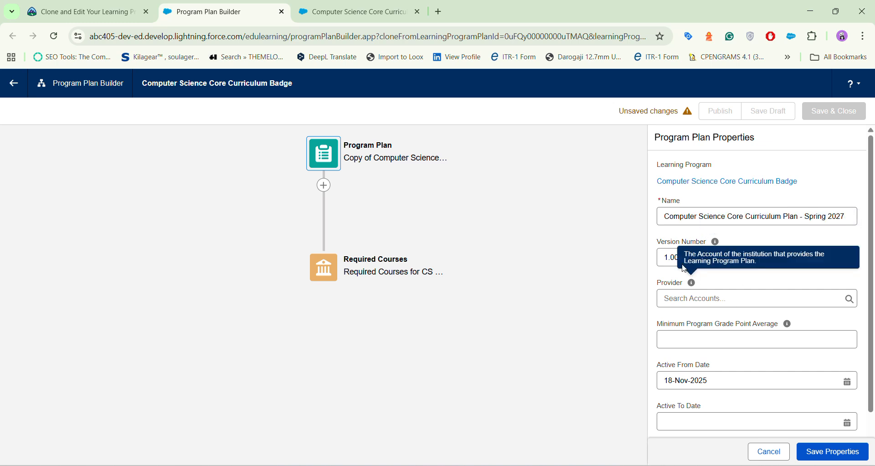
left_click(670, 257)
double_click(671, 256)
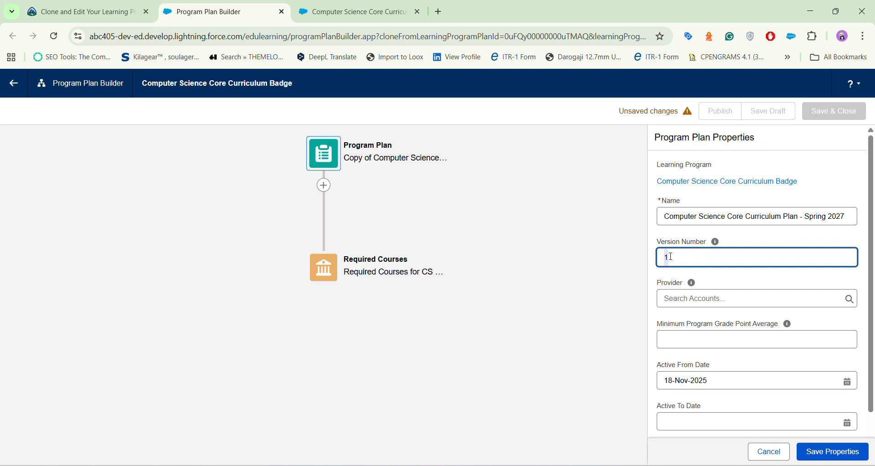
type("2")
left_click(594, 280)
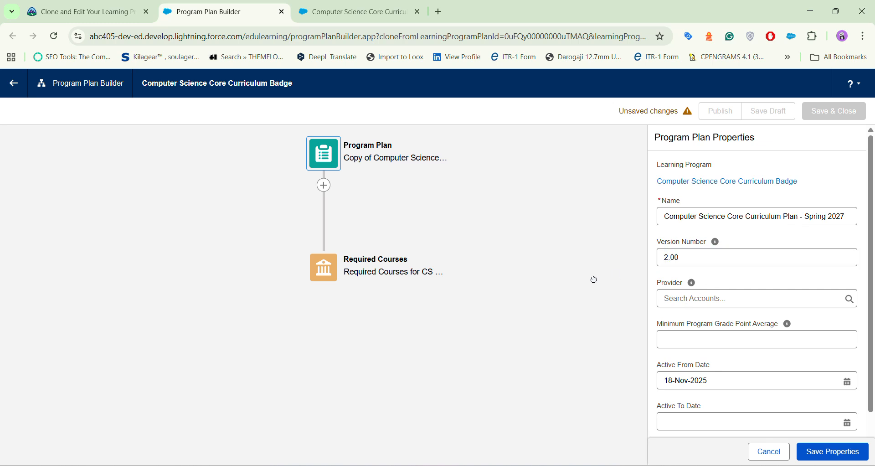
left_click(823, 453)
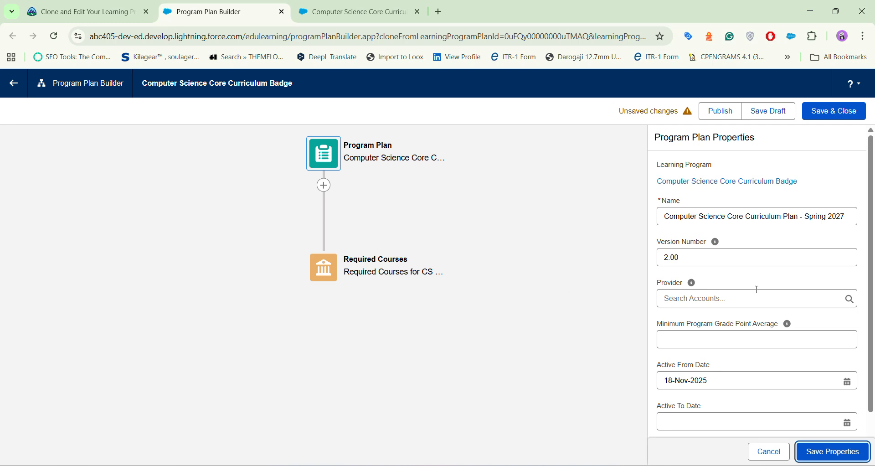
Step: Select the Required Courses node on the canvas and start adding courses to it
scroll(757, 289, "down", 1)
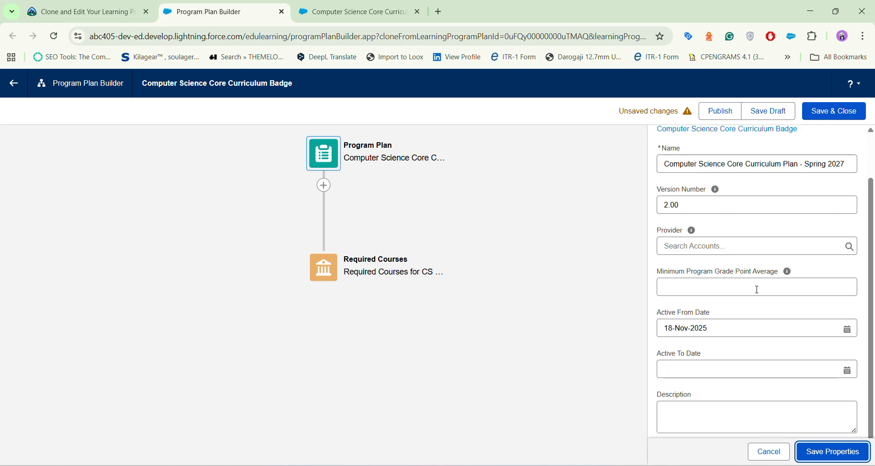
scroll(757, 289, "up", 1)
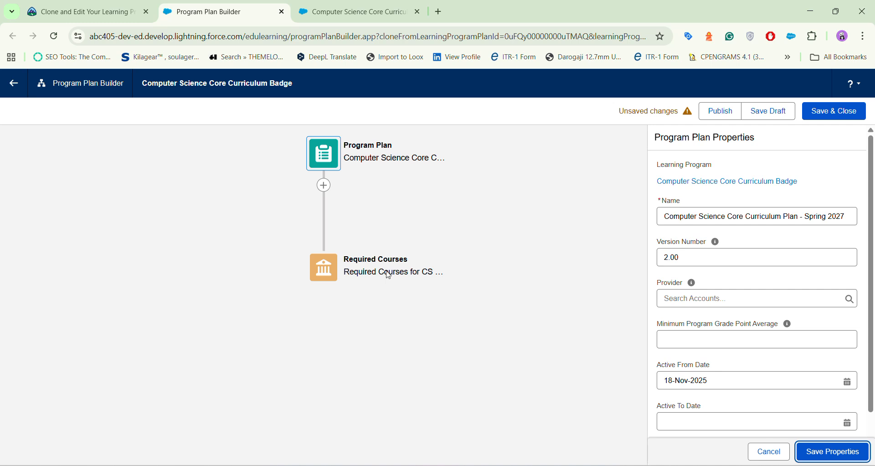
left_click(337, 275)
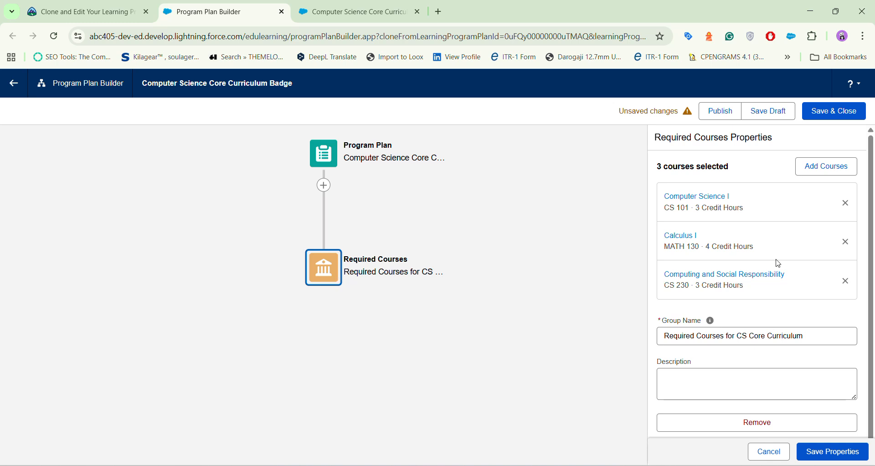
left_click(838, 167)
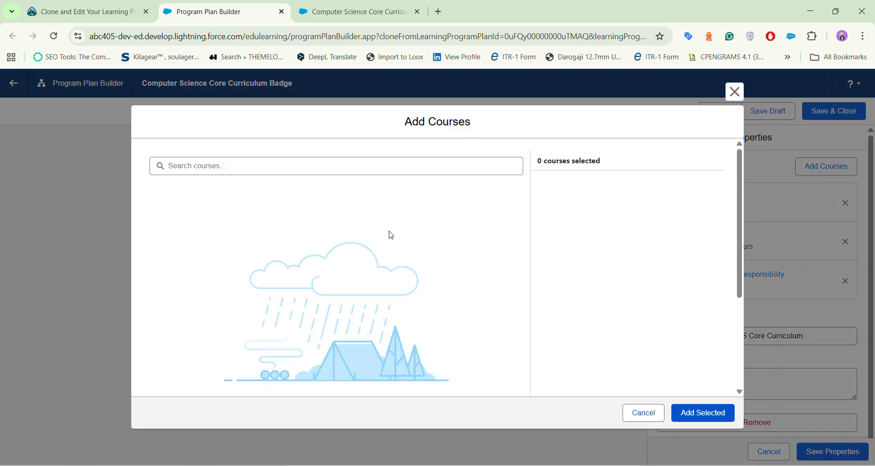
left_click(295, 168)
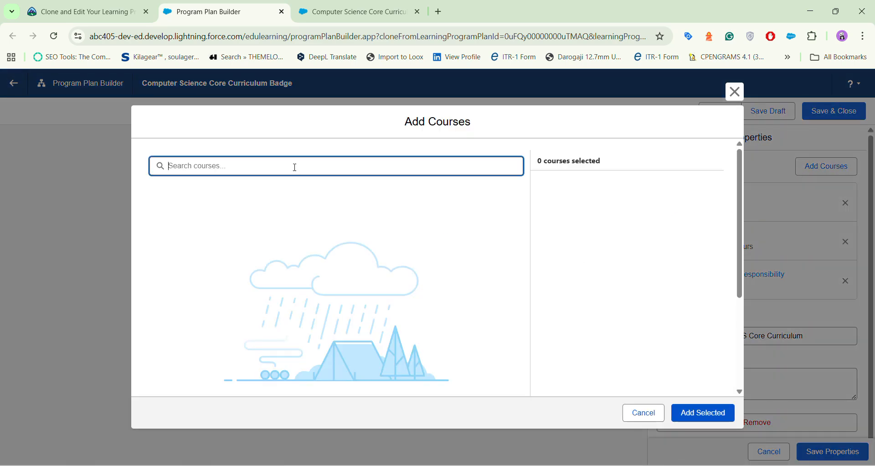
Step: Copy the search term Theory from the Trailhead instructions and search the courses for it
left_click(80, 10)
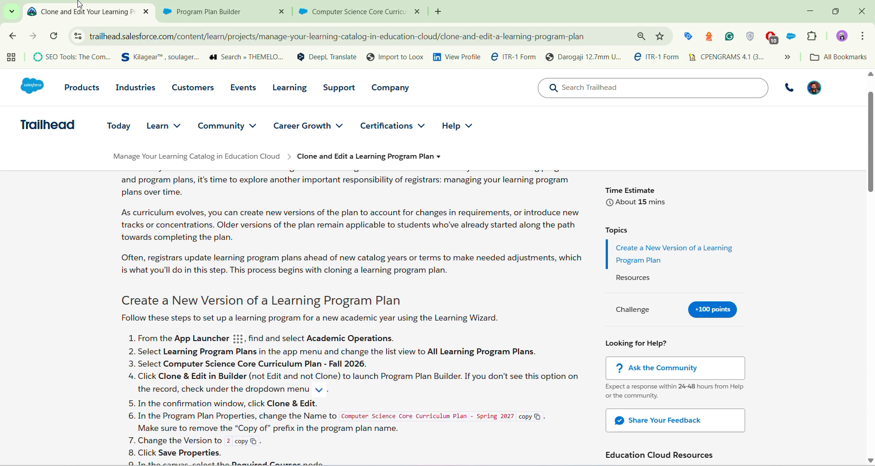
scroll(284, 429, "down", 4)
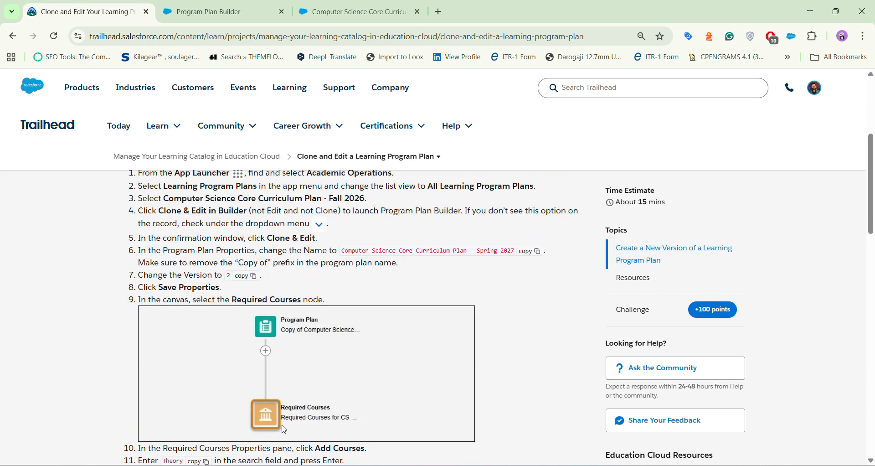
scroll(284, 430, "down", 4)
left_click(205, 289)
left_click(206, 11)
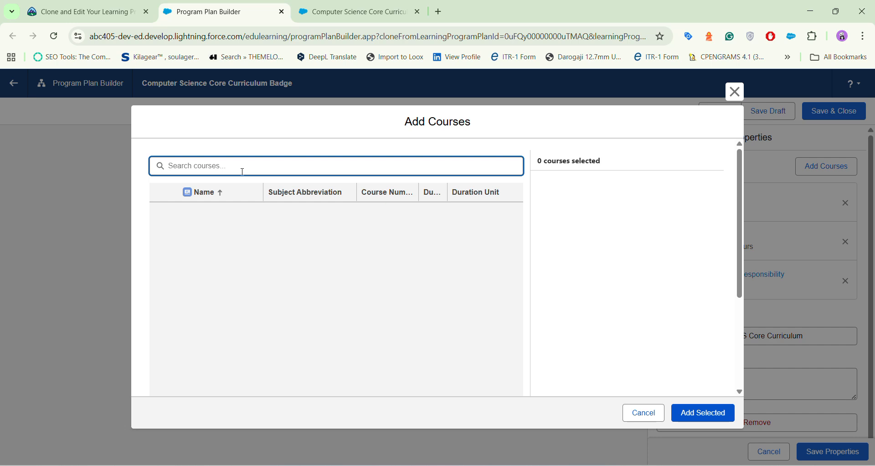
key("ctrl+v")
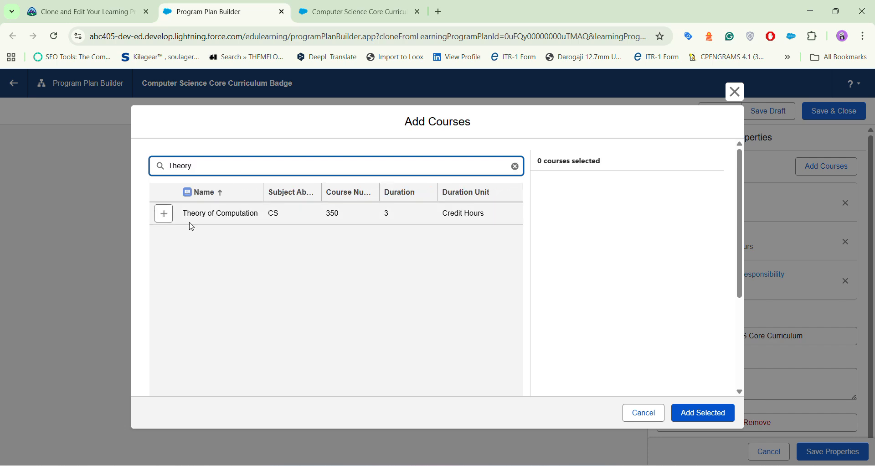
Step: Add the Theory of Computation course to the Required Courses group and save the group's properties
left_click(165, 213)
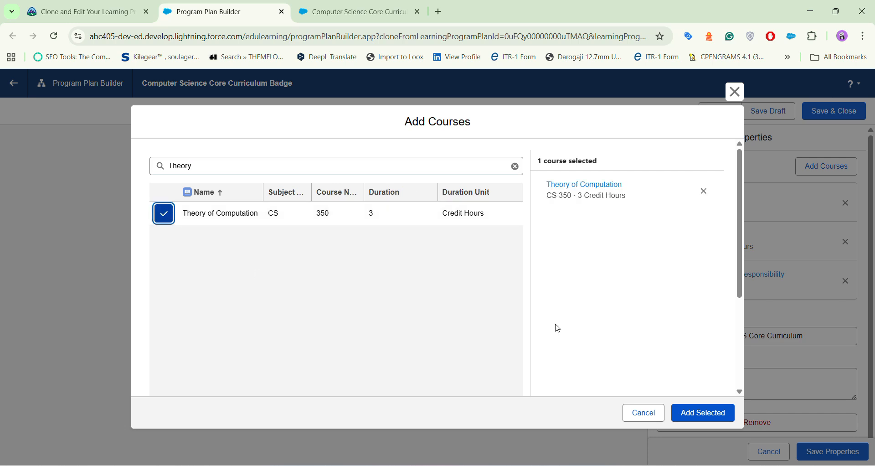
left_click(698, 413)
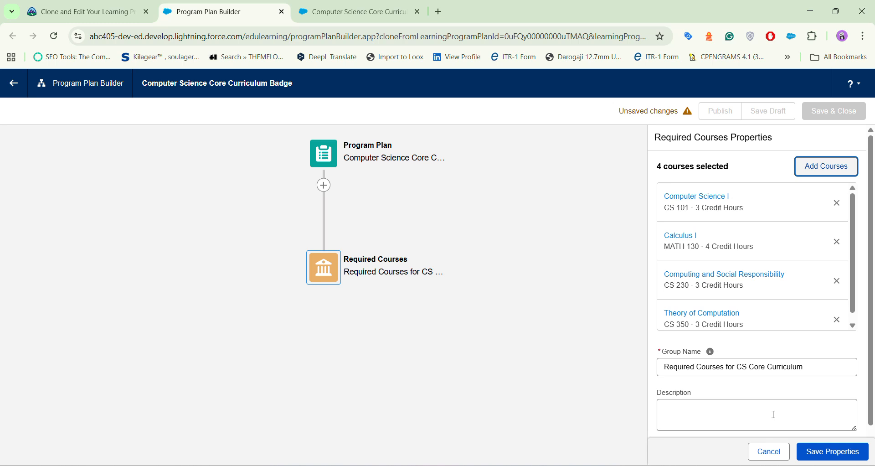
left_click(834, 452)
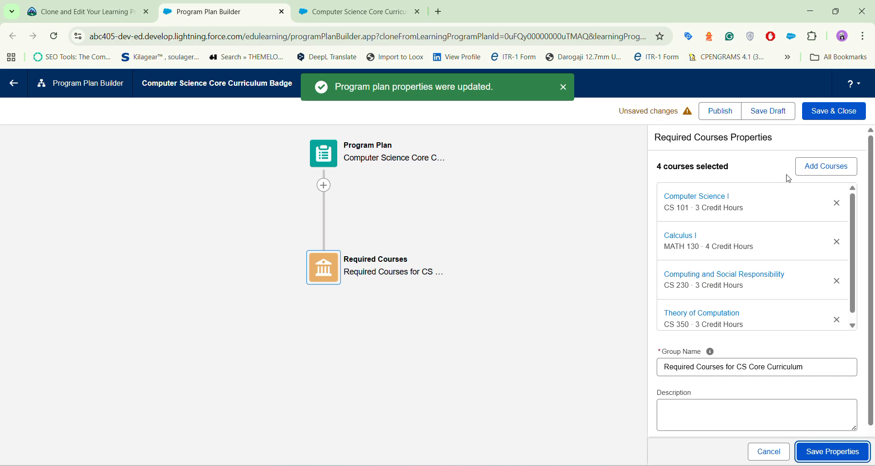
Step: Save the draft and publish the Spring 2027 program plan, showing the related requirements on its record
left_click(773, 114)
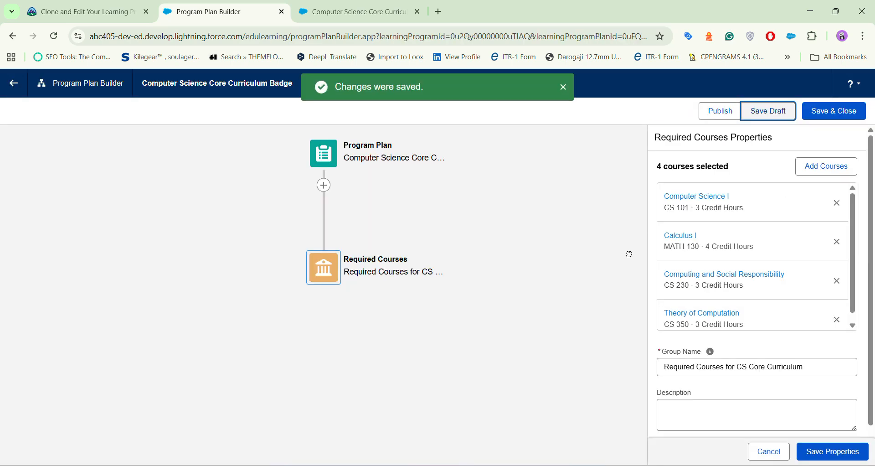
left_click(717, 114)
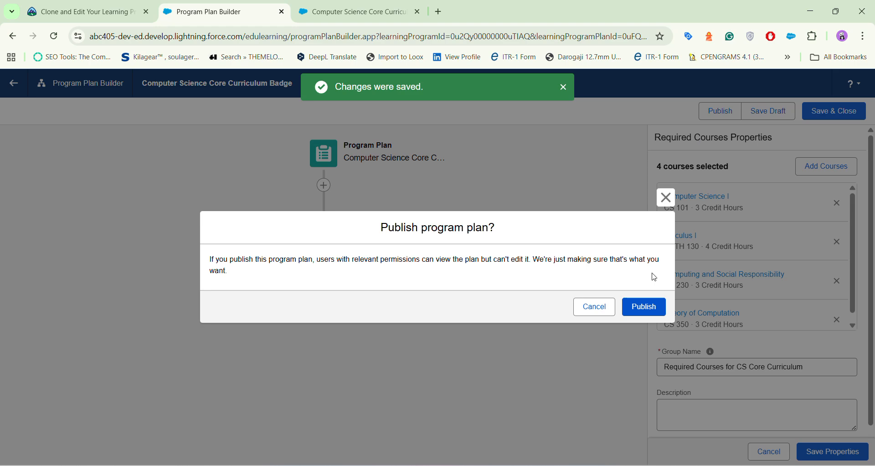
left_click(644, 307)
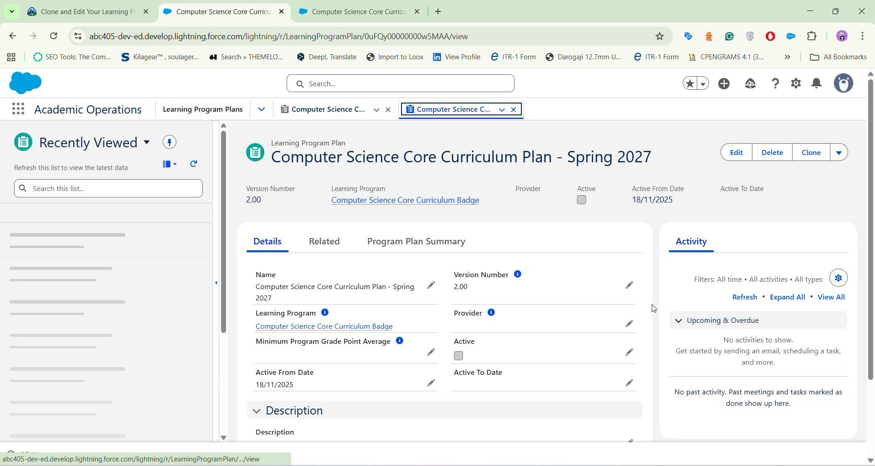
left_click(335, 245)
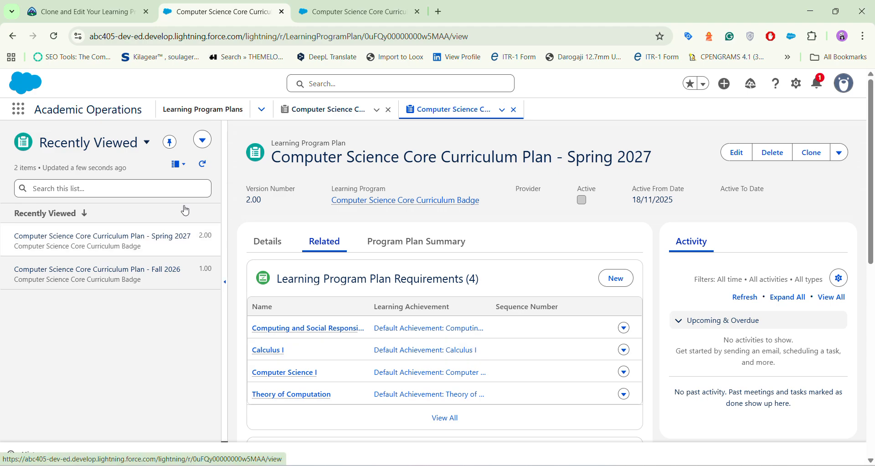
Step: Return to the Trailhead instructions and submit the project step for verification to earn 100 points
left_click(102, 6)
scroll(276, 341, "down", 1)
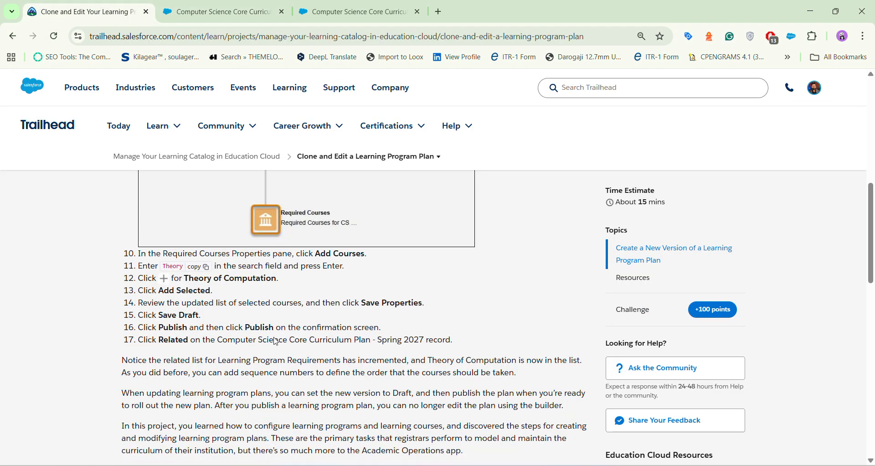
scroll(276, 341, "down", 5)
scroll(276, 341, "up", 5)
scroll(277, 341, "up", 4)
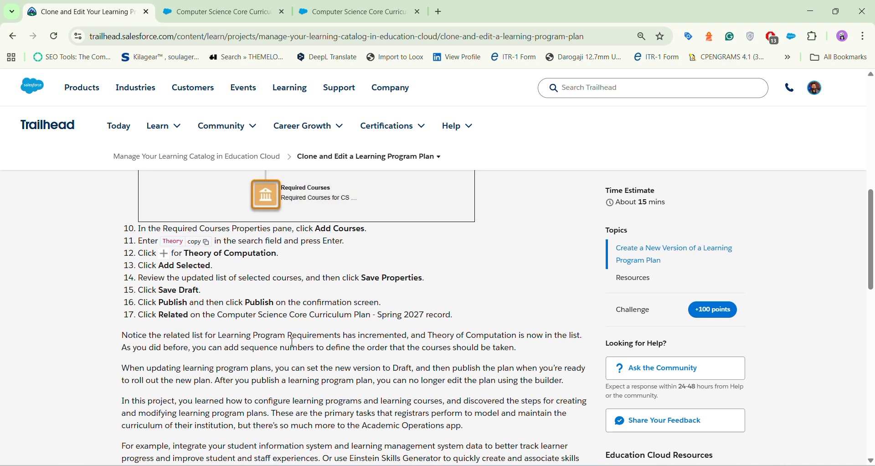
scroll(298, 338, "down", 18)
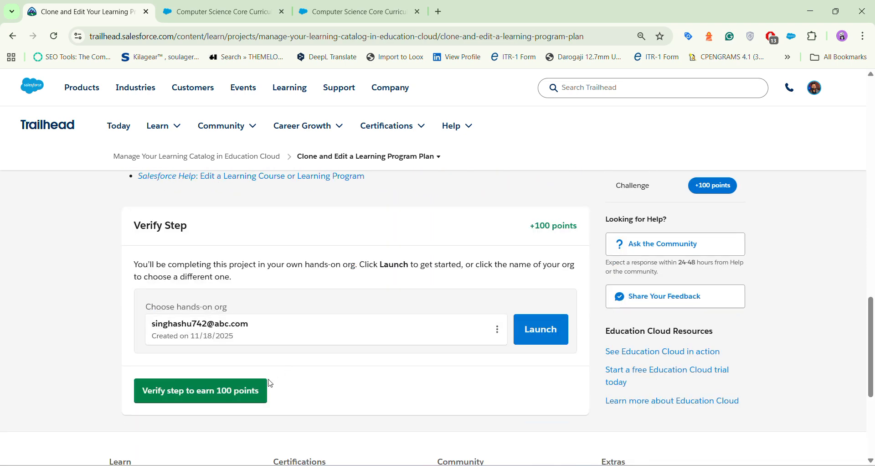
left_click(236, 391)
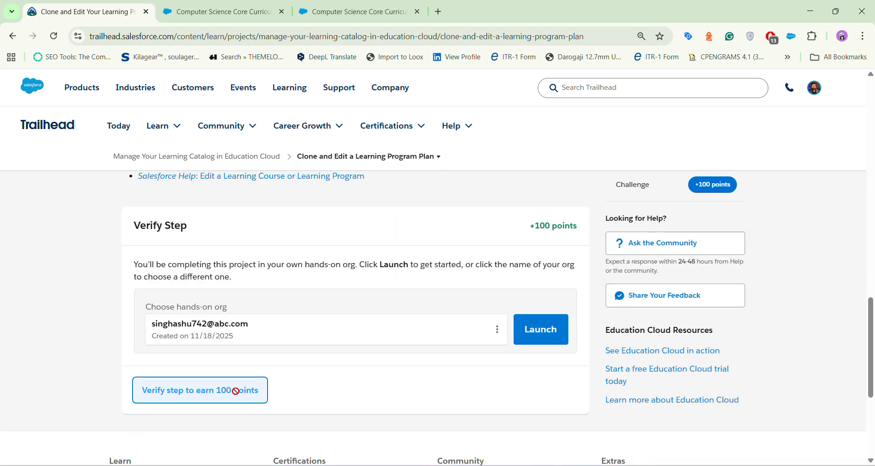